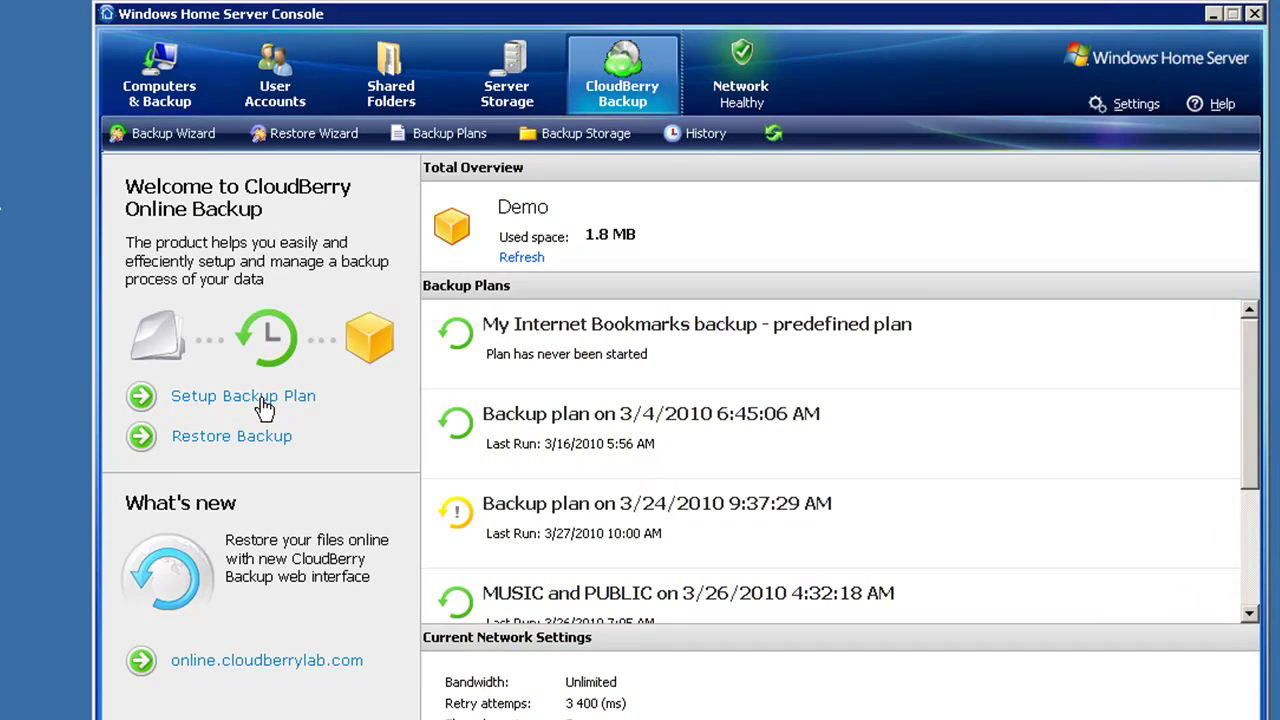
Step: Start a new backup plan that keeps Demo as the storage
click(265, 405)
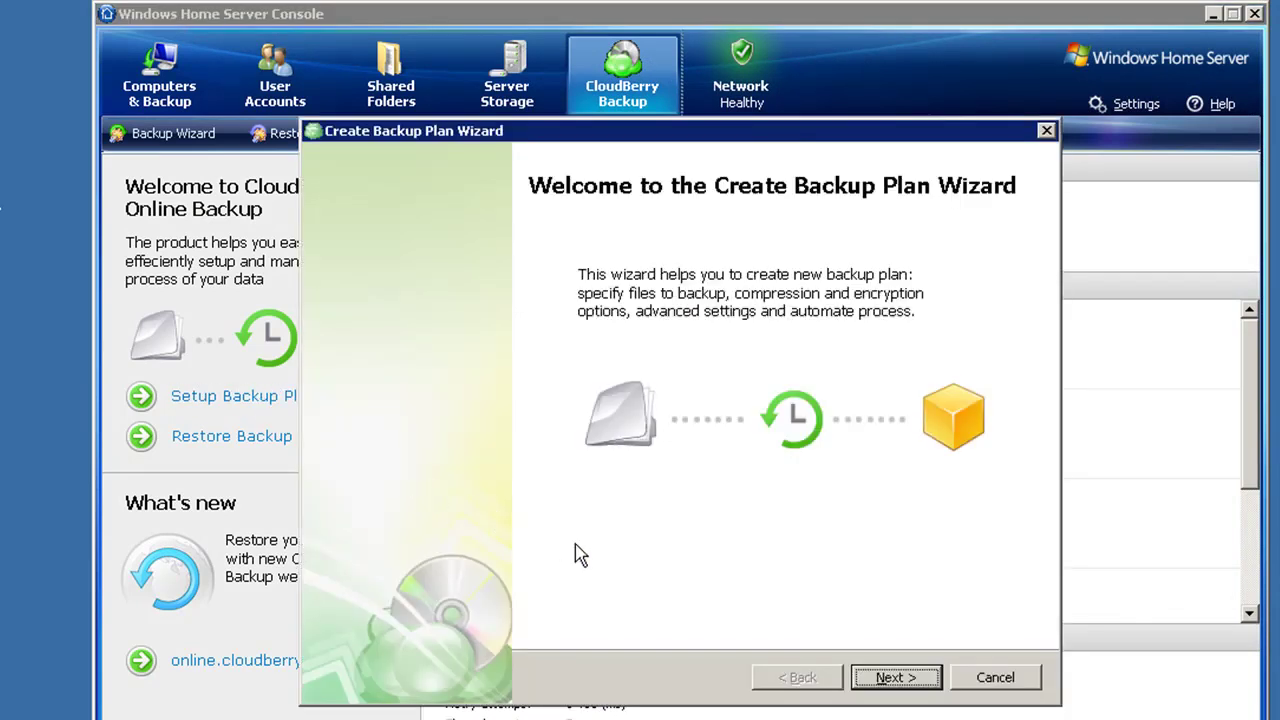
click(912, 680)
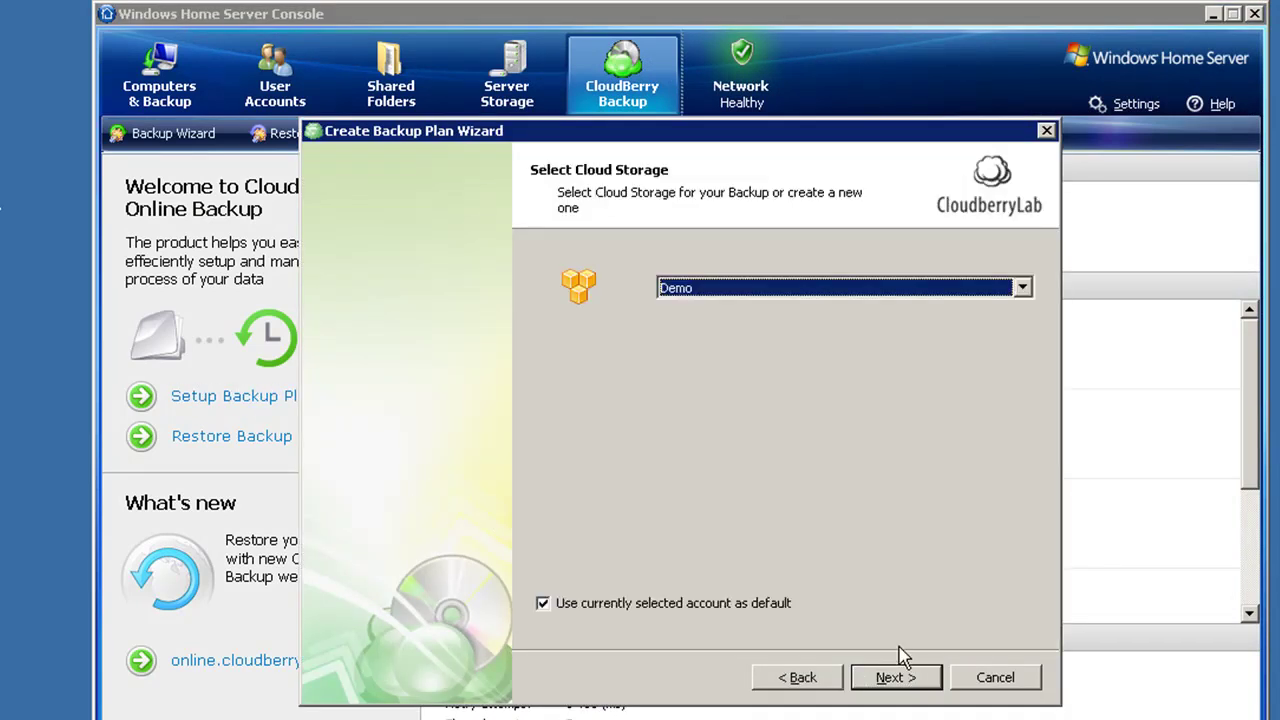
click(897, 686)
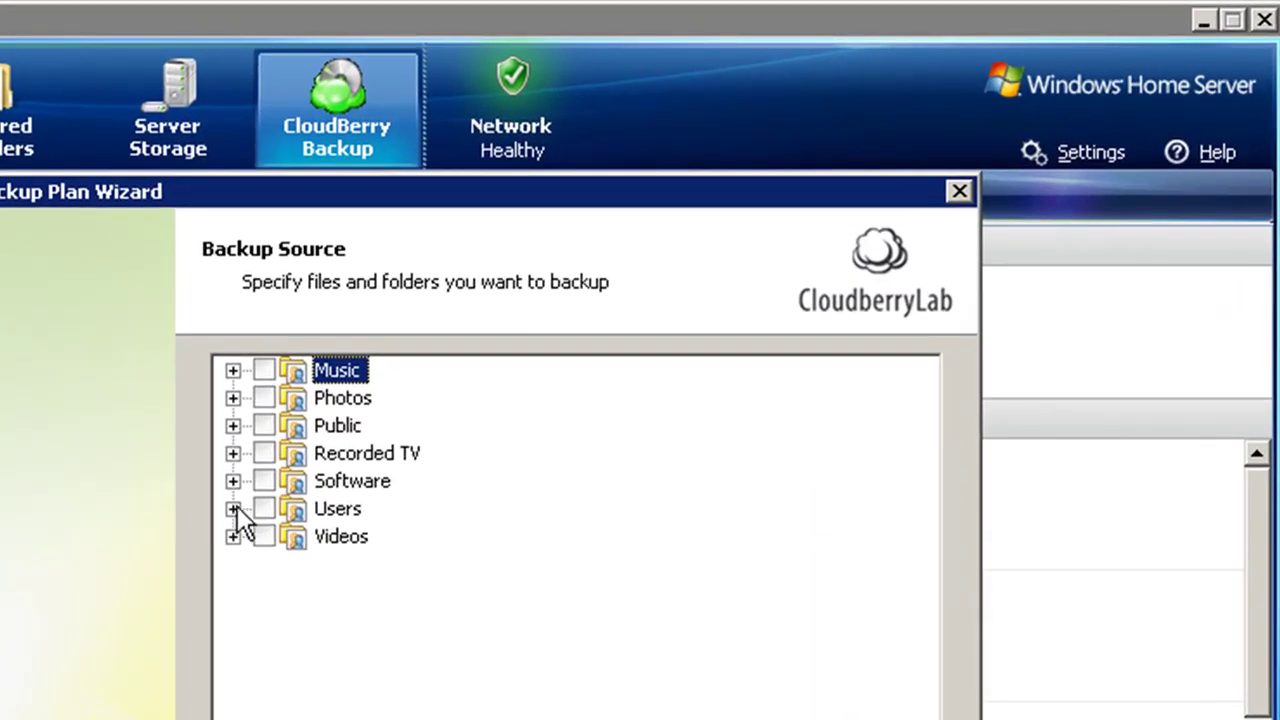
Step: Select the user subfolder under Users as the backup source
click(233, 508)
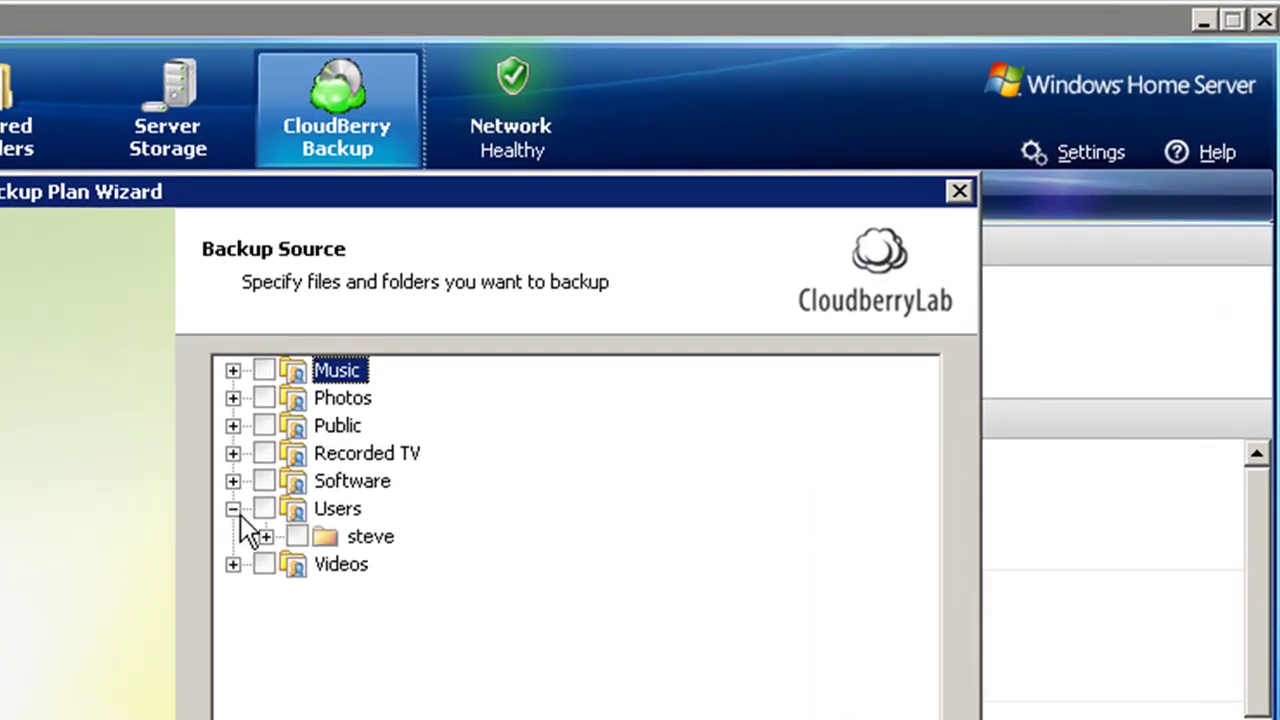
click(296, 537)
key(Return)
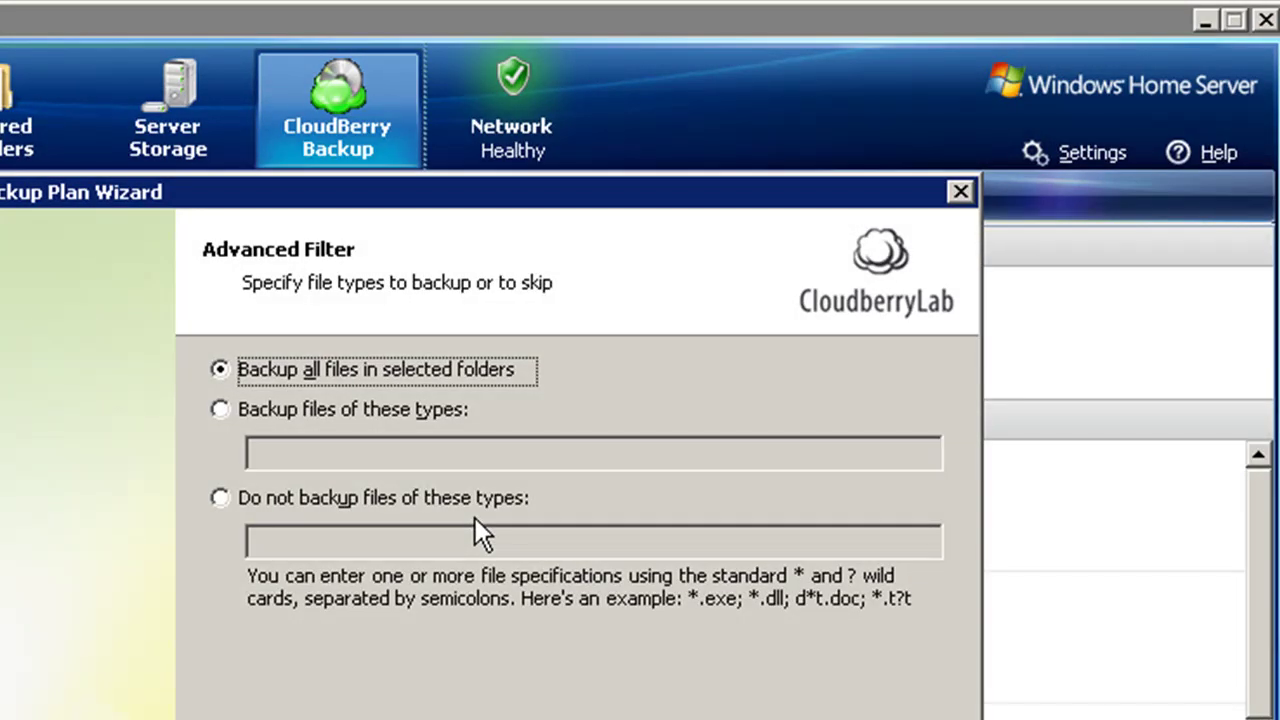
Step: Back up all files compressed, encrypted with AES 128 bit and a confirmed password
click(565, 715)
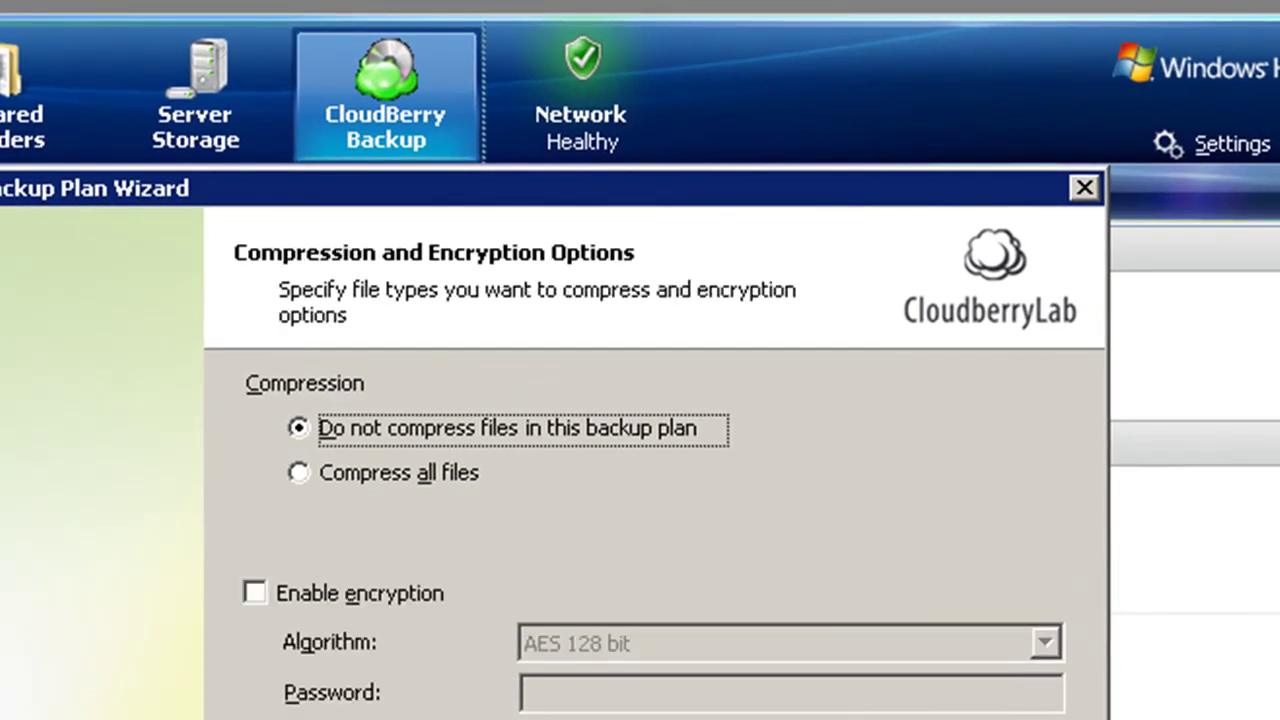
click(366, 500)
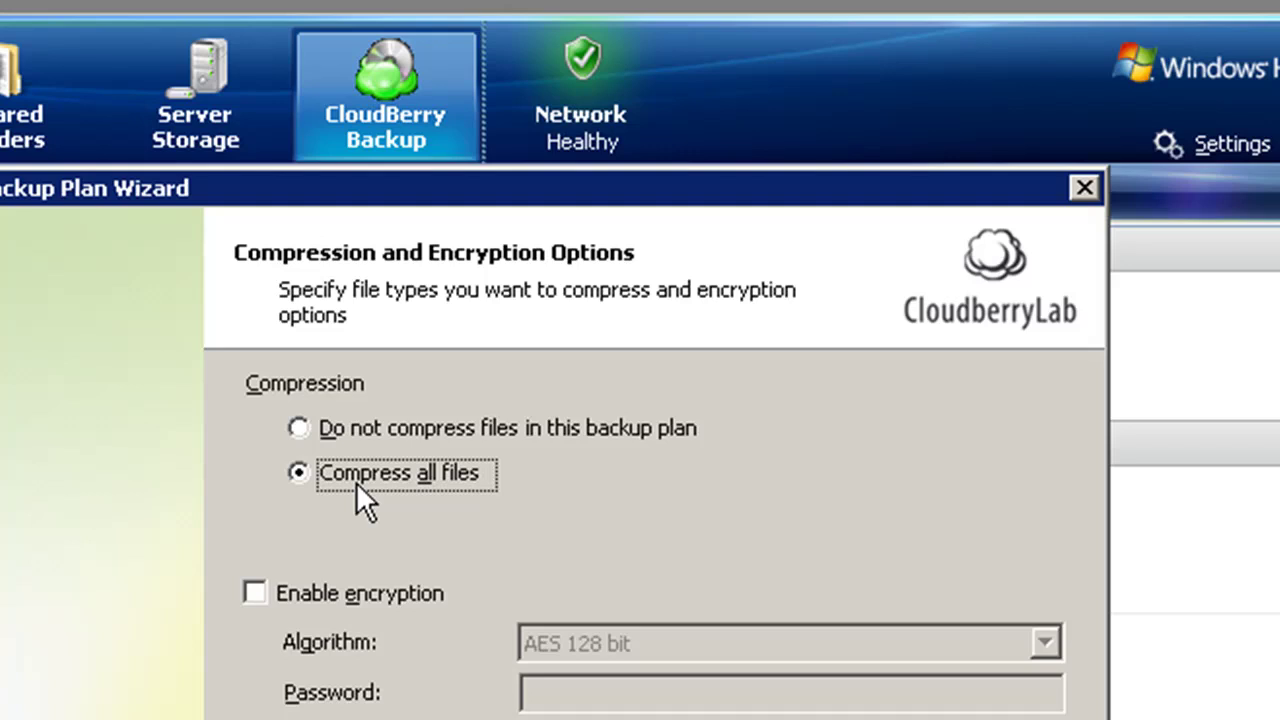
click(280, 592)
click(842, 645)
drag(1053, 367, 1045, 493)
click(456, 359)
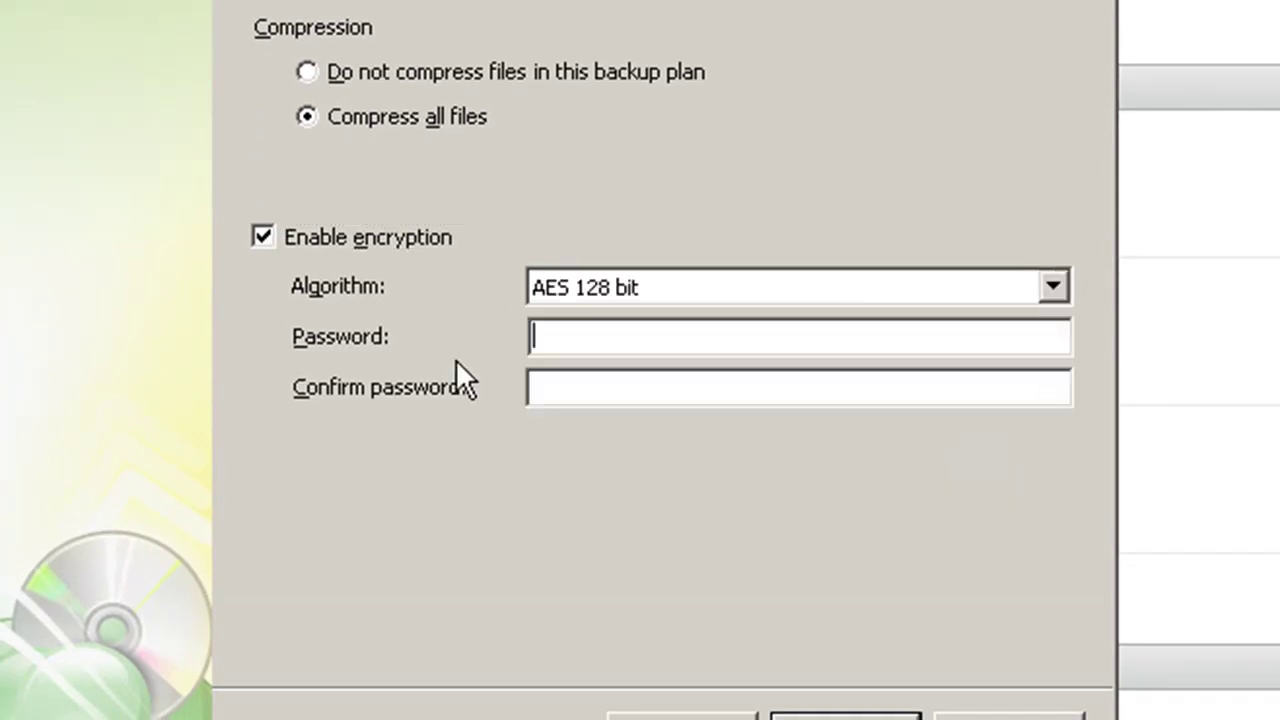
text(******)
key(Tab)
text(******)
key(Return)
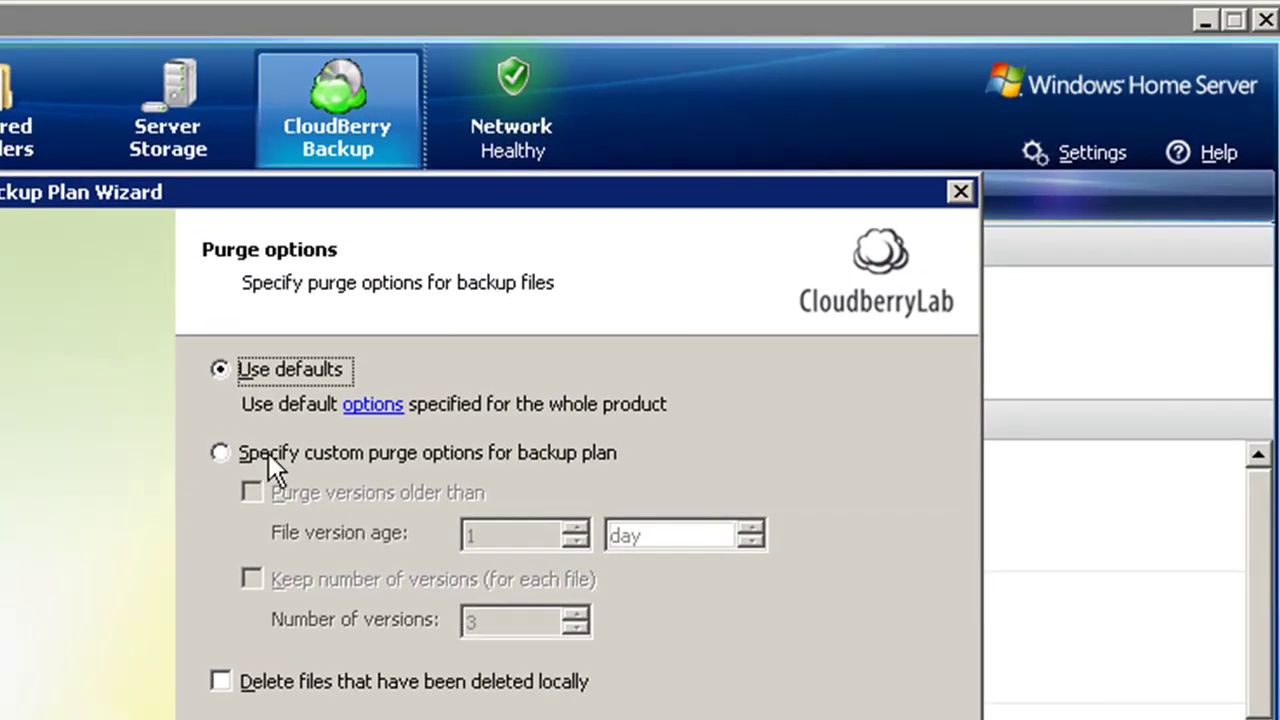
Step: Use custom purge keeping 3 versions per file, and schedule the plan recurring daily
click(268, 453)
click(252, 580)
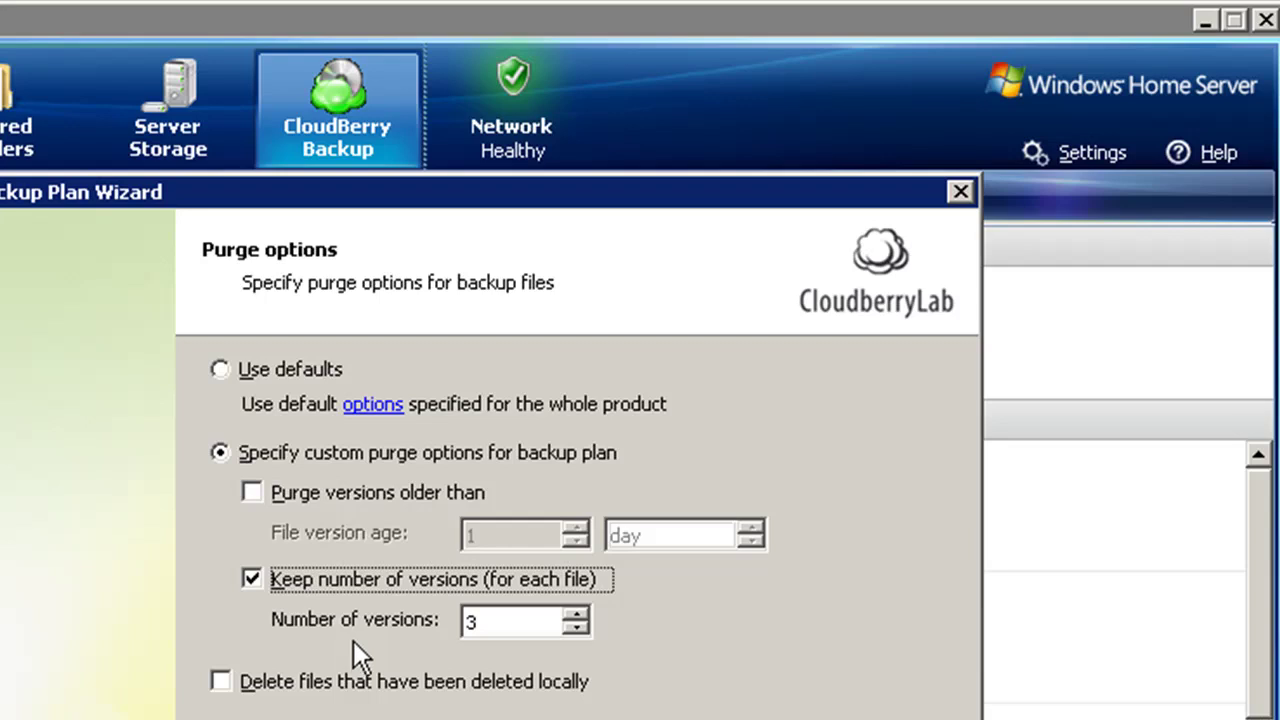
key(Return)
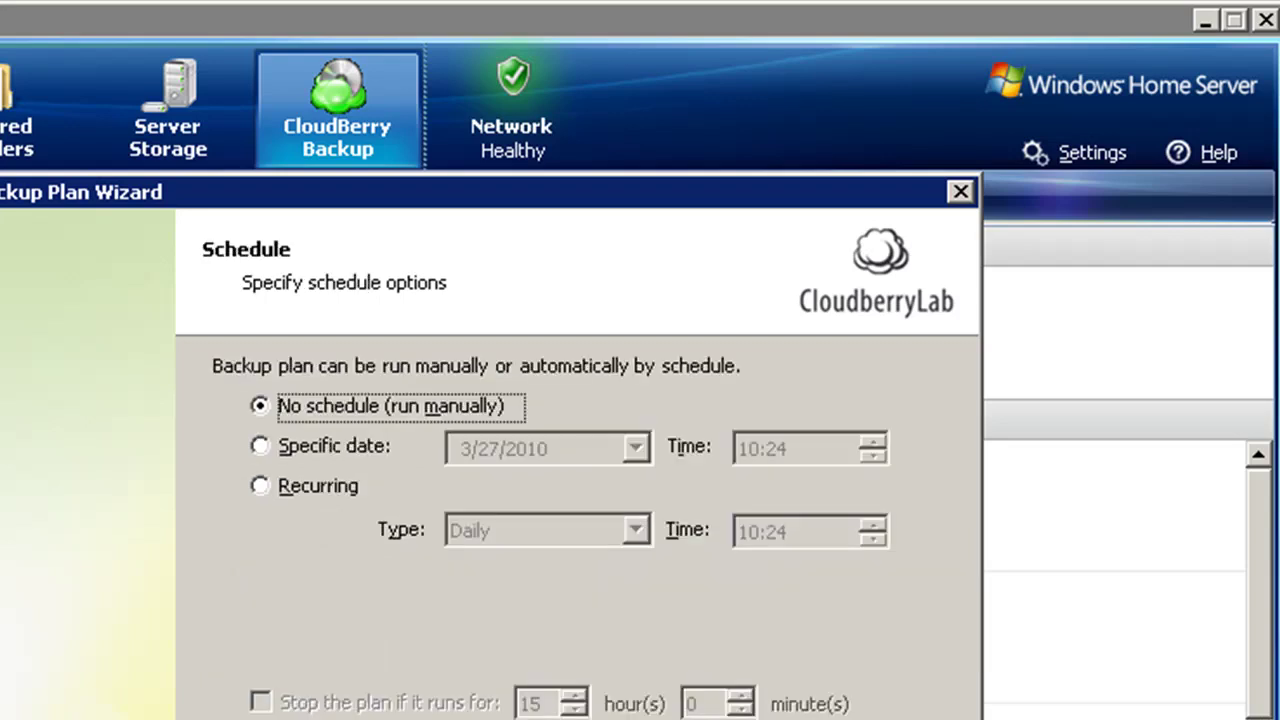
click(300, 446)
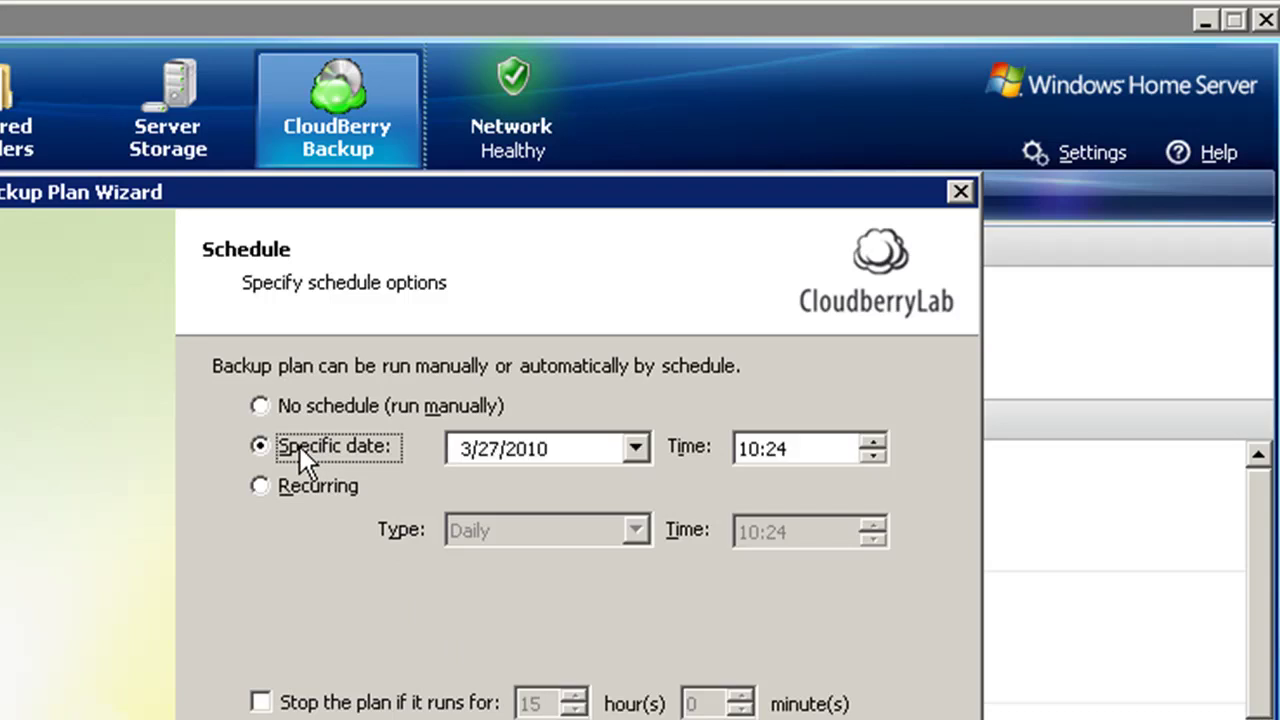
click(301, 488)
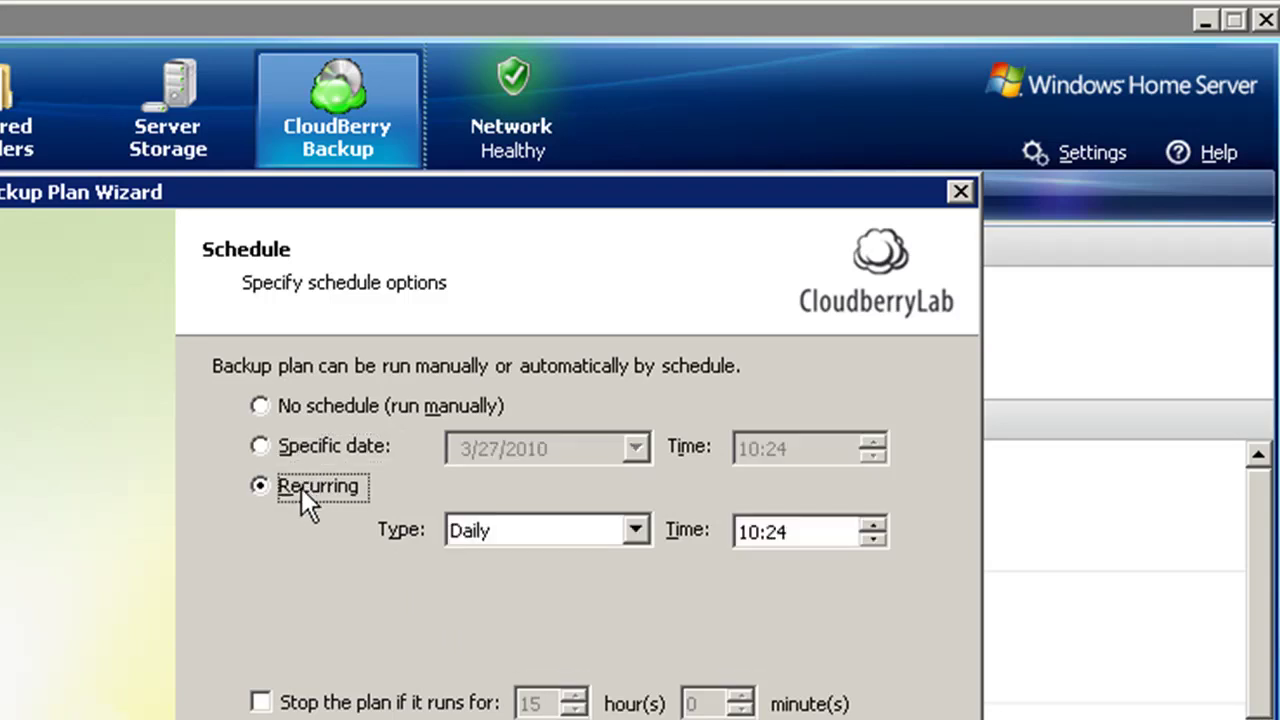
Step: Set notifications for failed backups only and create the plan from the summary
key(Return)
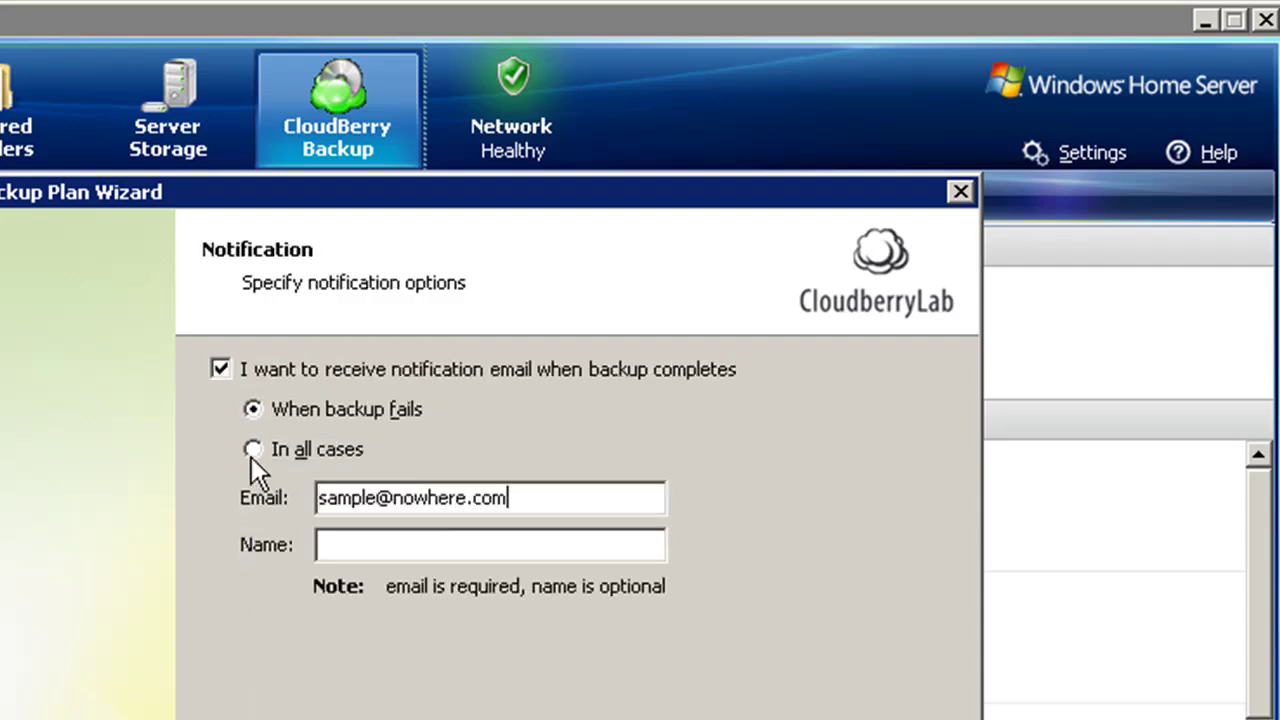
click(251, 455)
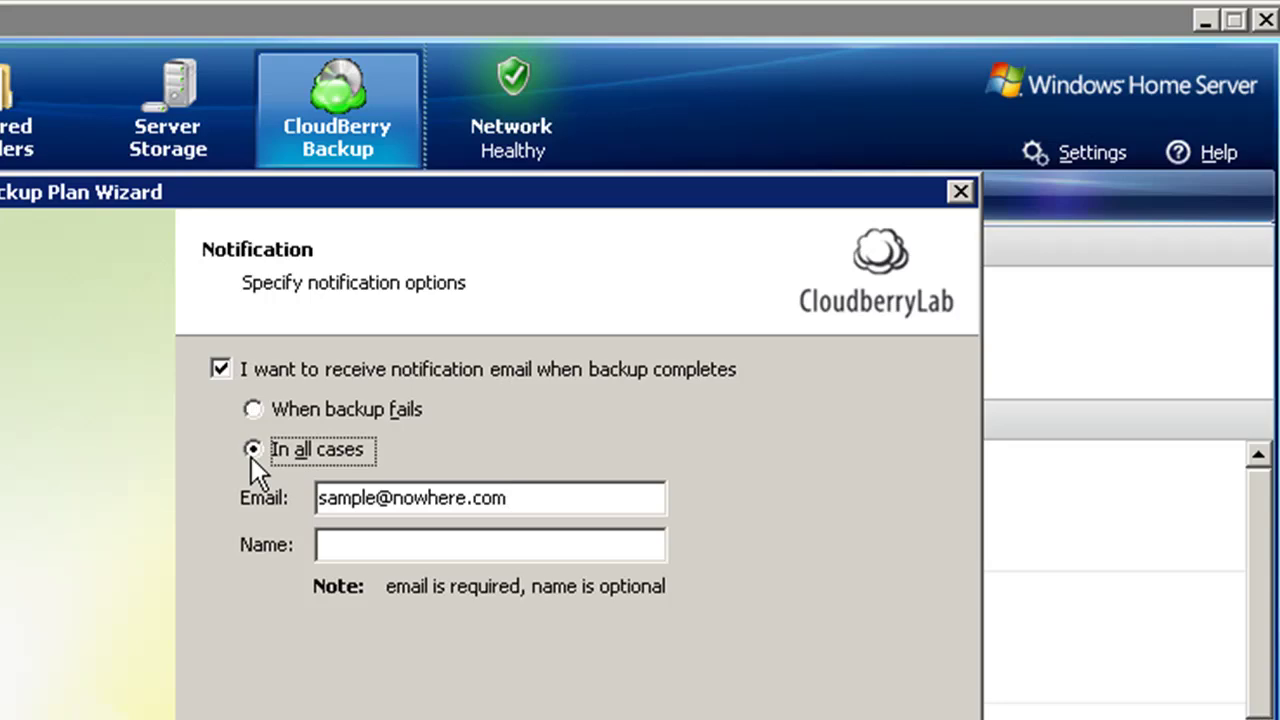
click(254, 410)
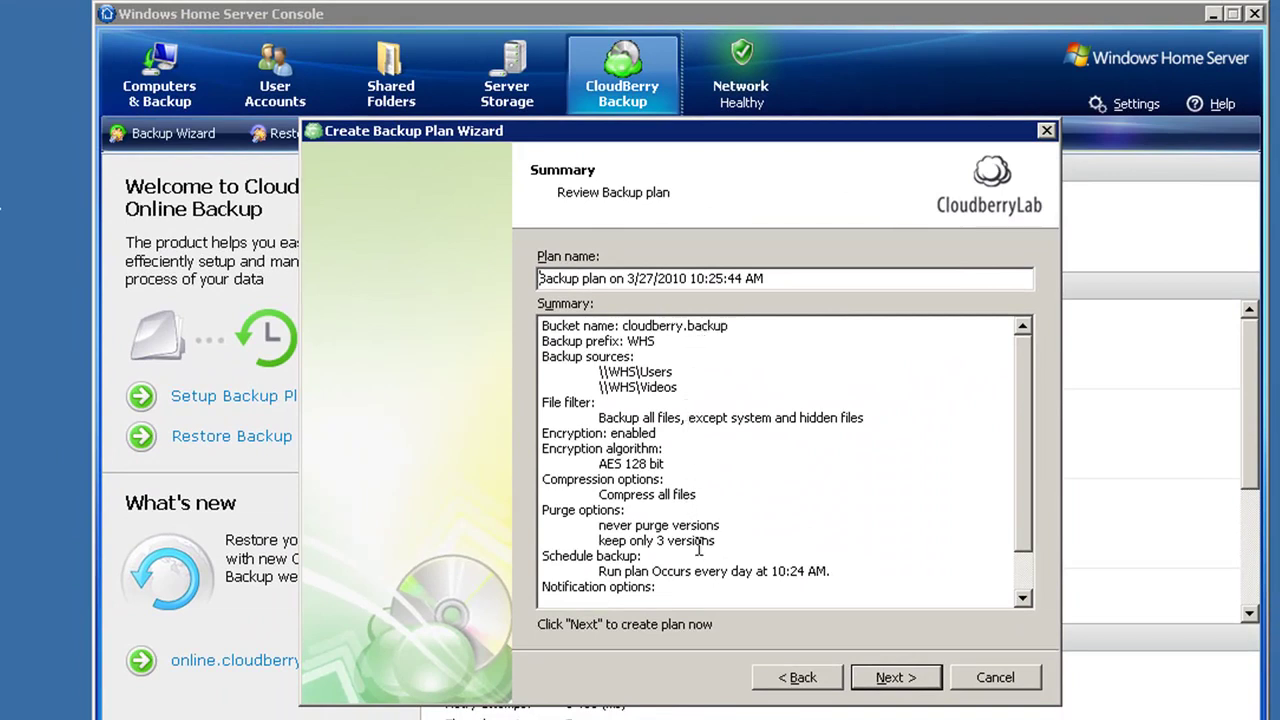
click(887, 679)
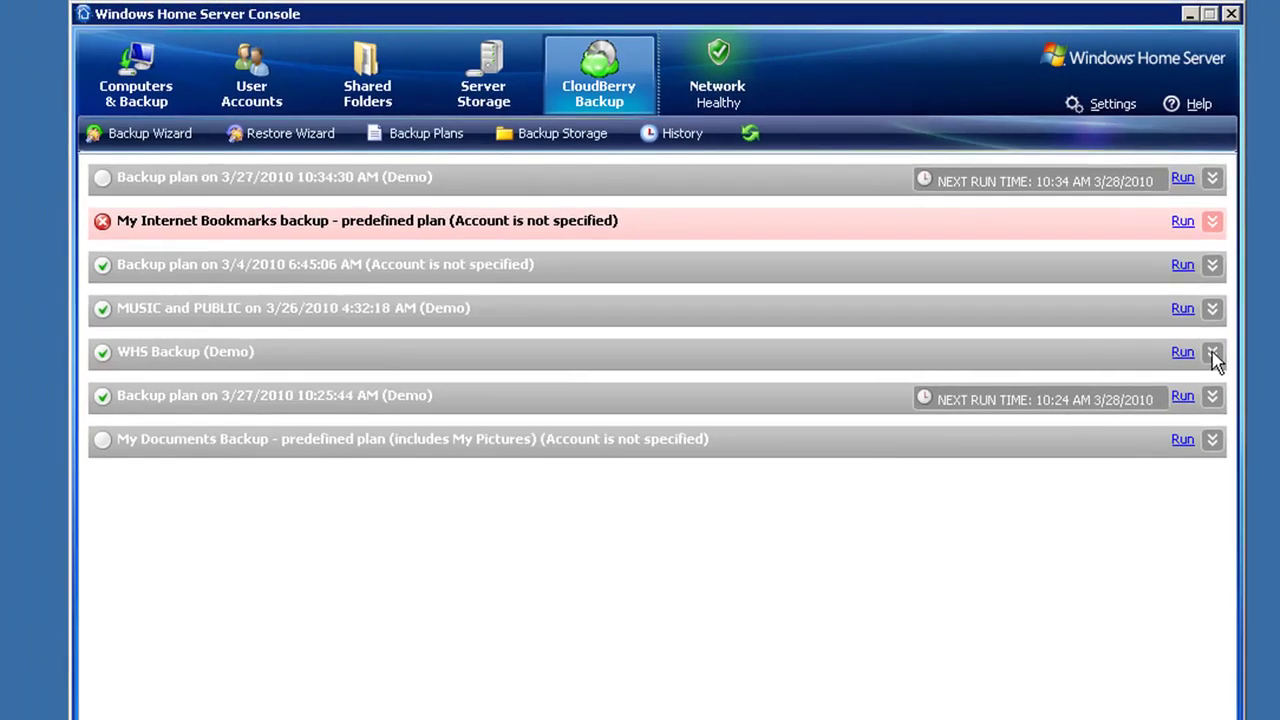
Step: Expand the WHS Backup plan's details and run it immediately
click(1212, 352)
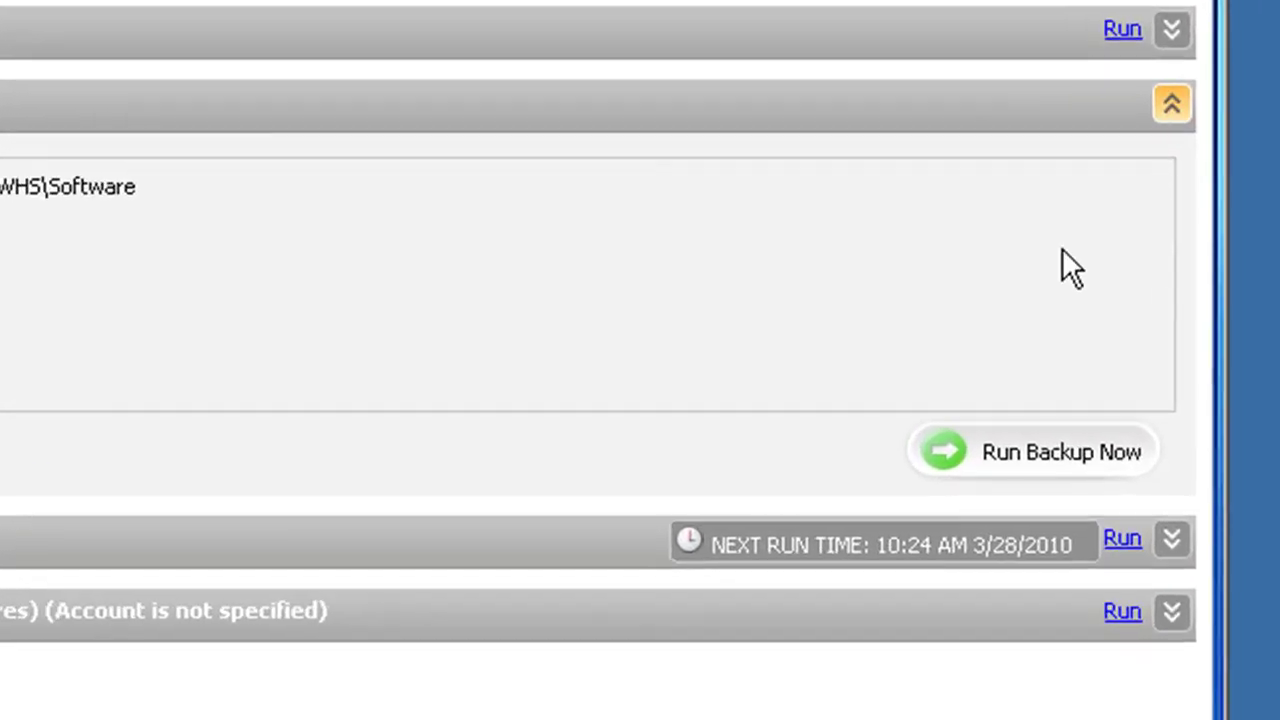
click(1010, 455)
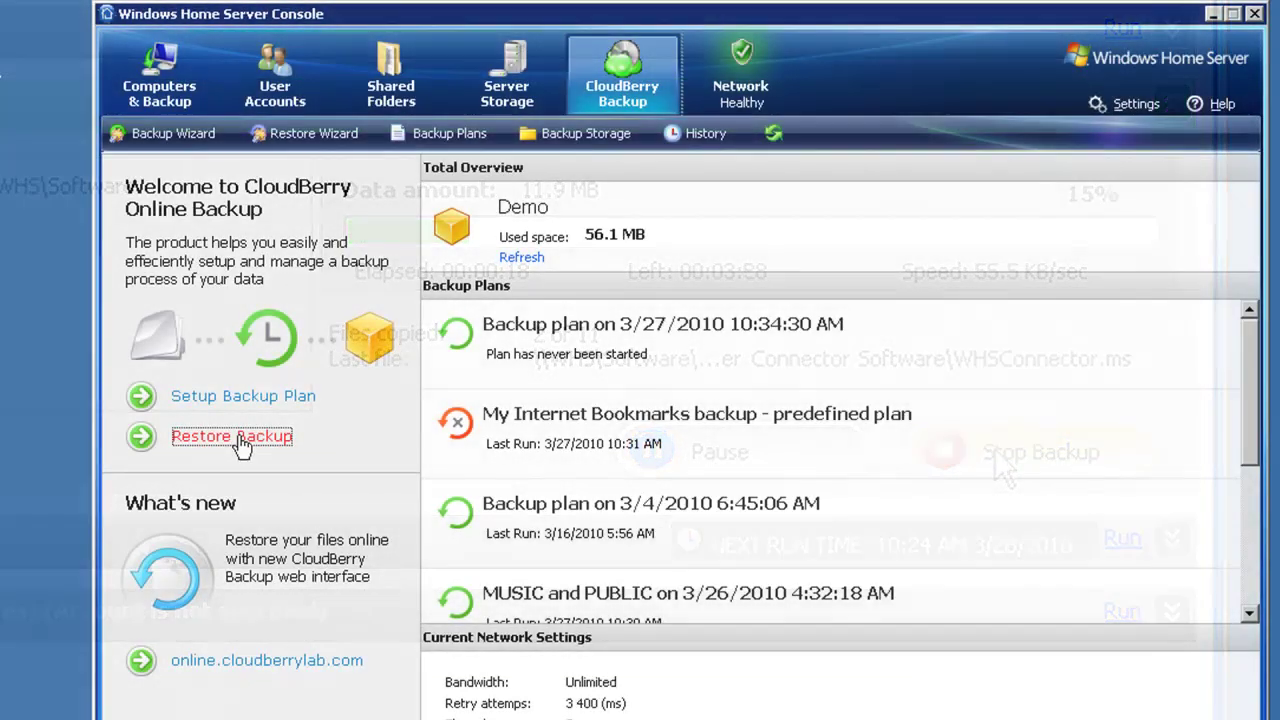
Step: Set up a restore of Music's latest version to its original location, decryption off
click(238, 438)
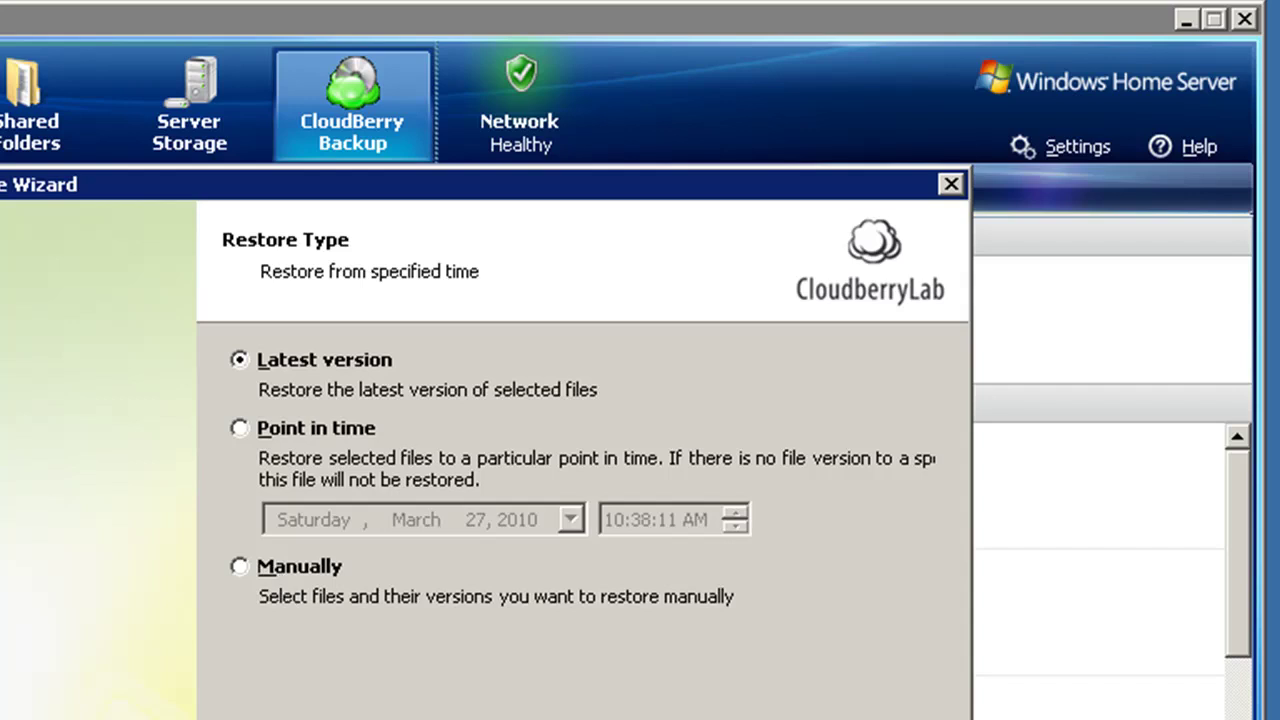
key(Return)
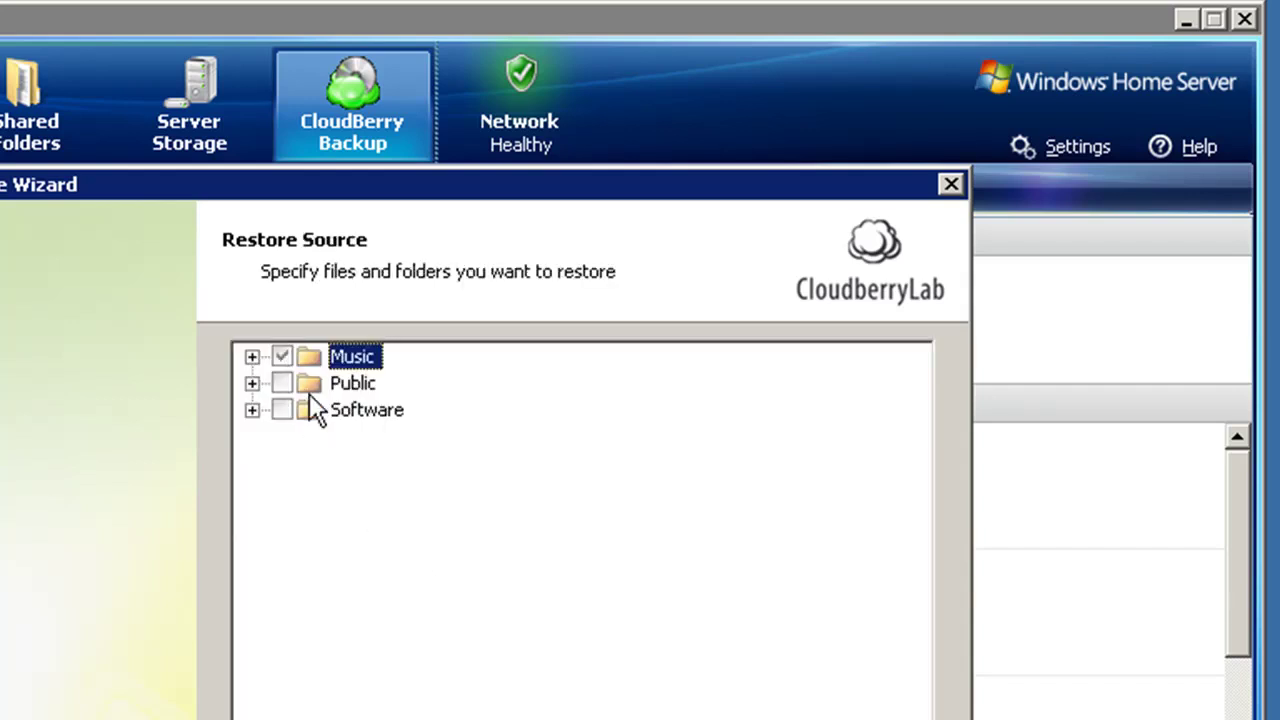
key(Return)
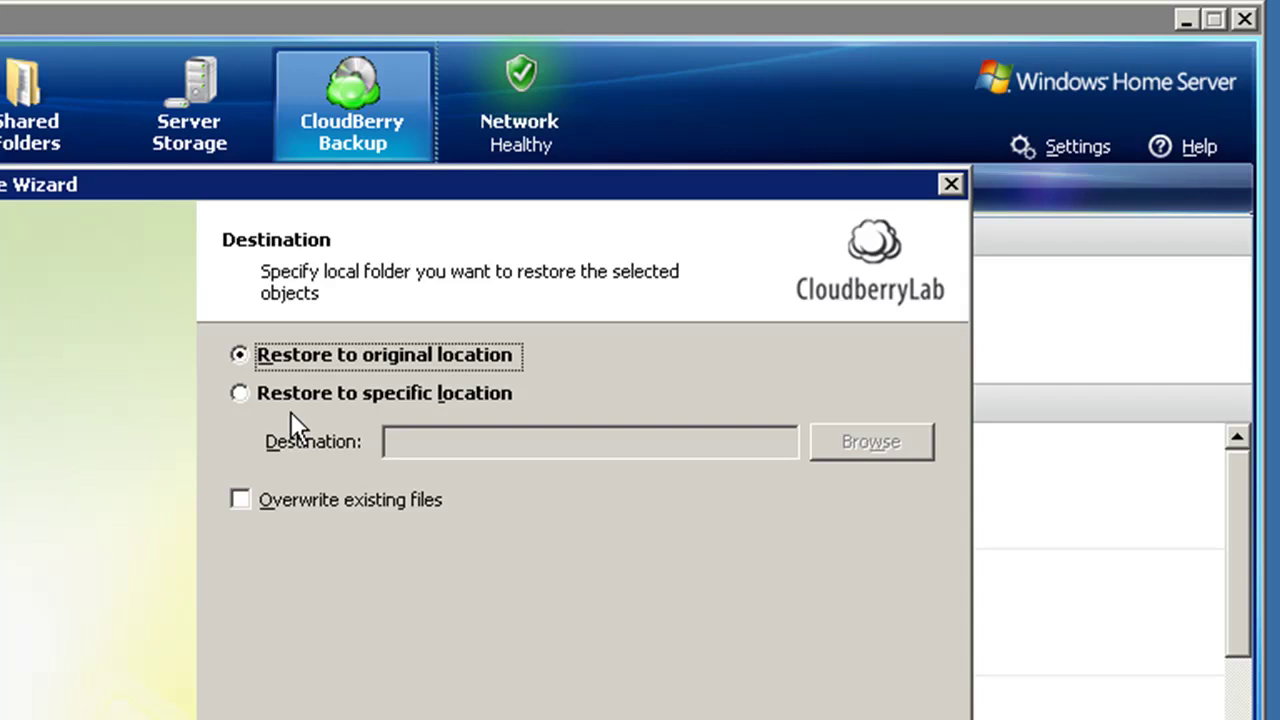
key(Return)
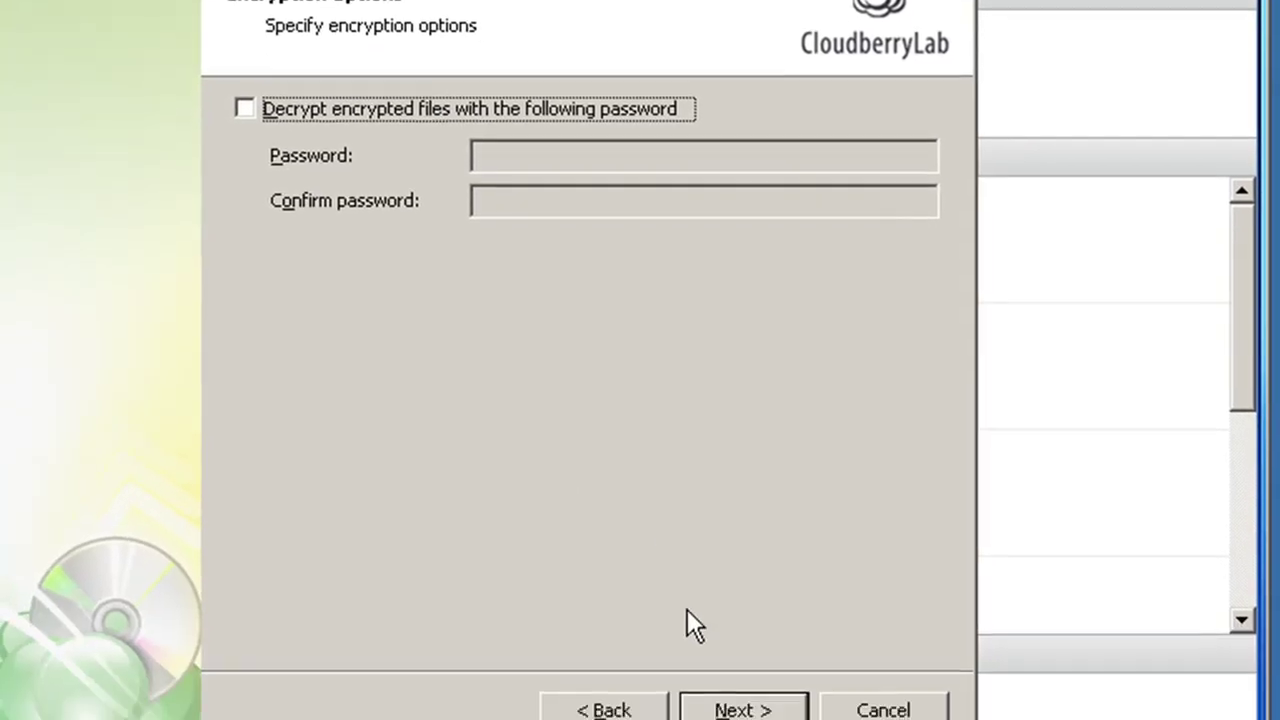
click(740, 658)
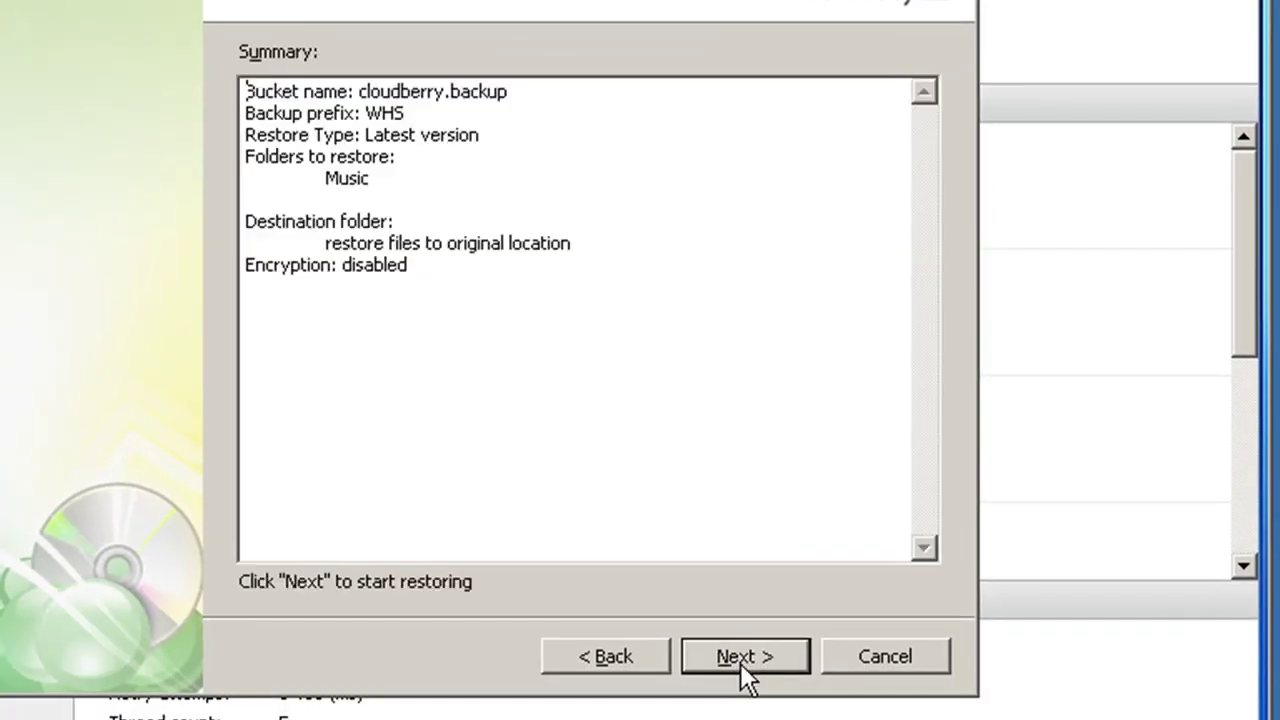
Step: Confirm the restore summary to begin restoring the Music folder
click(743, 660)
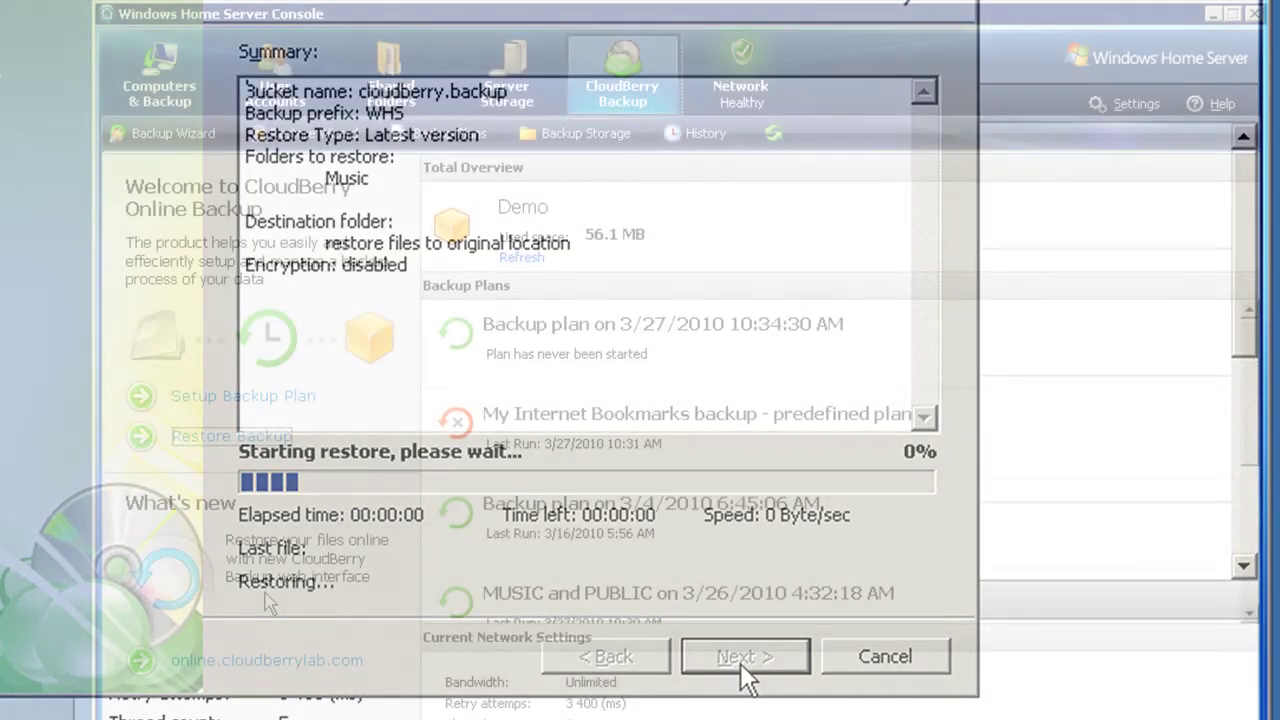